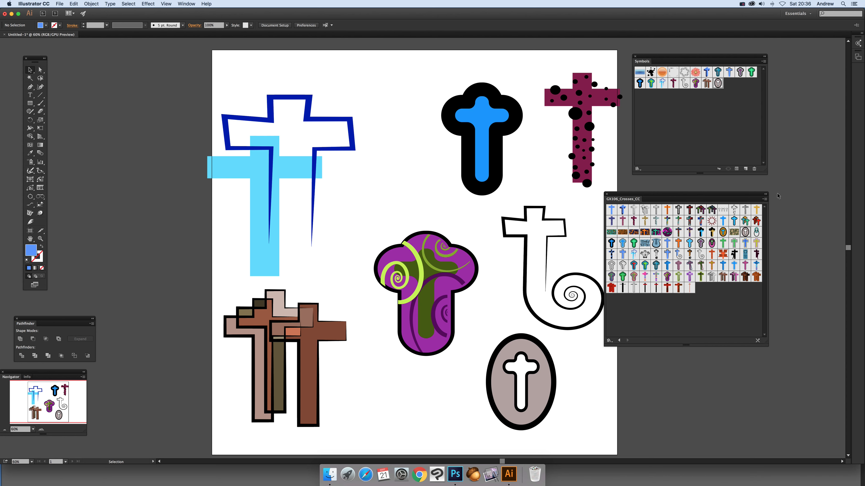
{"action": "left_click", "coordinate": [763, 62]}
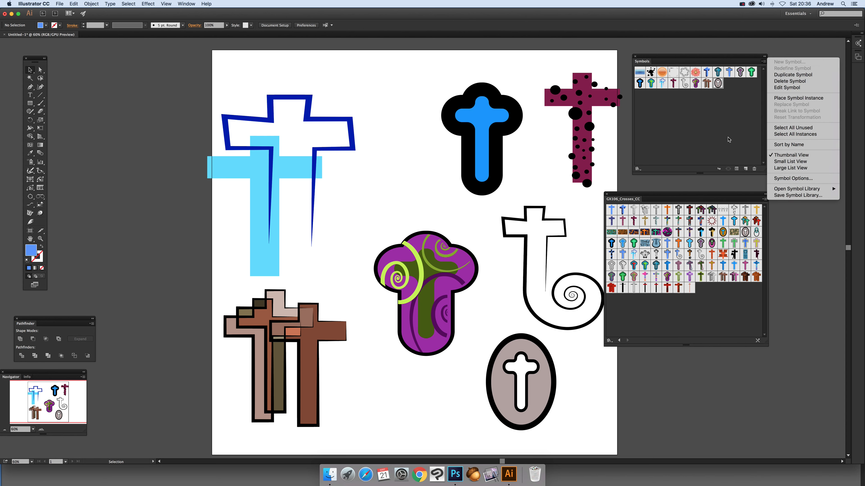
{"action": "mouse_move", "coordinate": [804, 190]}
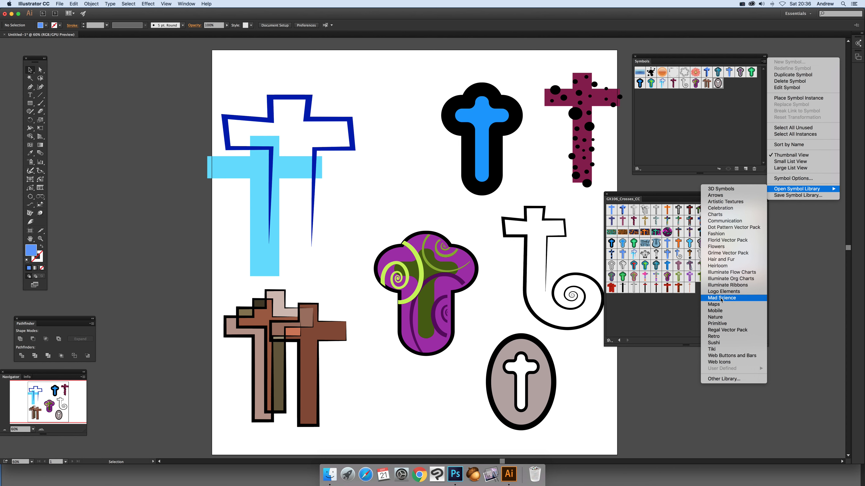
{"action": "left_click", "coordinate": [344, 119]}
Try a 3D Extrude & Bevel on the blue double-cross symbol with 294 pt depth and a custom rotation of 7°, -8°, 4°.
{"action": "left_click", "coordinate": [346, 120]}
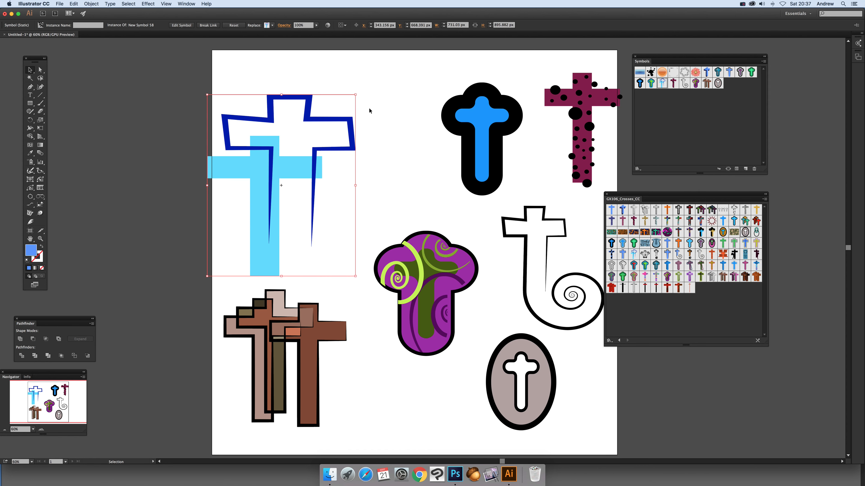
{"action": "left_click", "coordinate": [149, 4]}
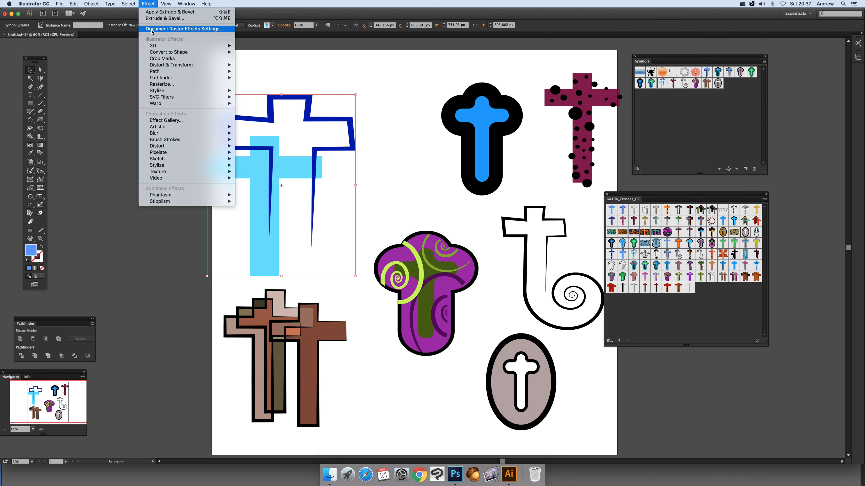
{"action": "mouse_move", "coordinate": [190, 46]}
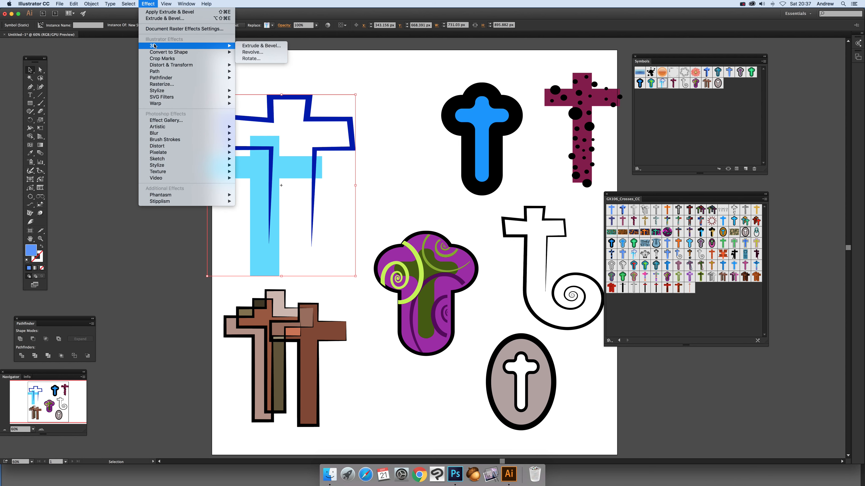
{"action": "left_click", "coordinate": [260, 47]}
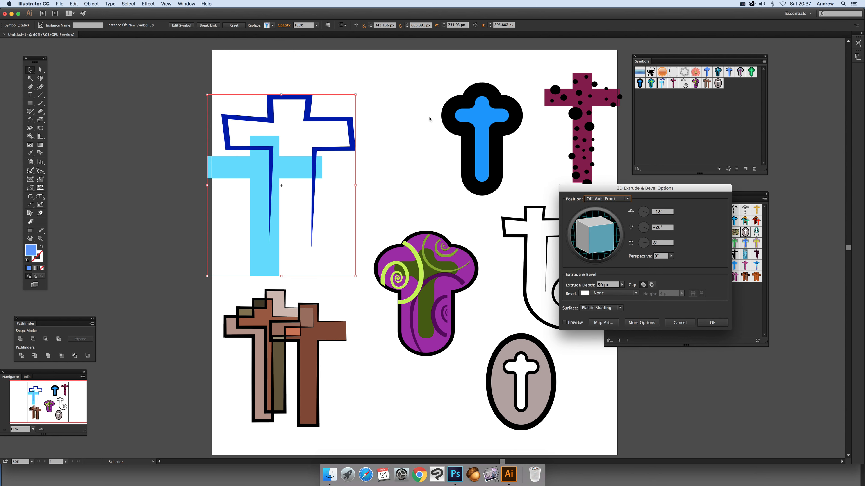
{"action": "left_click", "coordinate": [565, 323]}
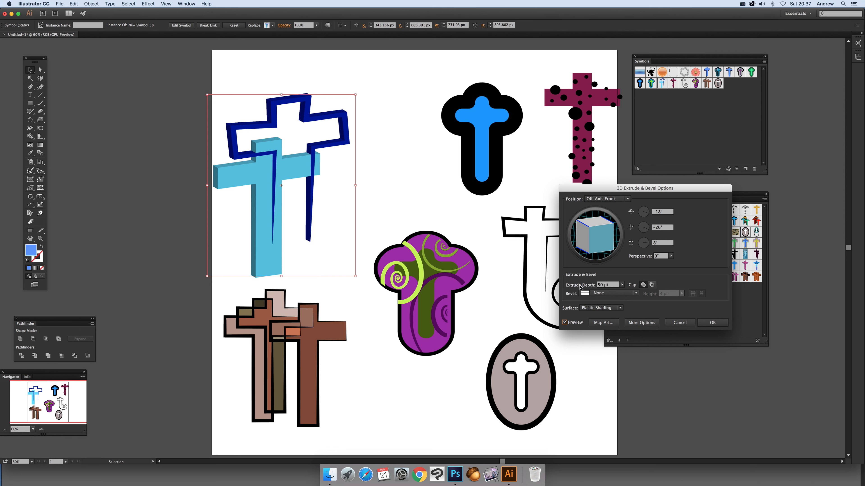
{"action": "left_click", "coordinate": [621, 284]}
{"action": "left_click_drag", "start_coordinate": [598, 293], "coordinate": [598, 292]}
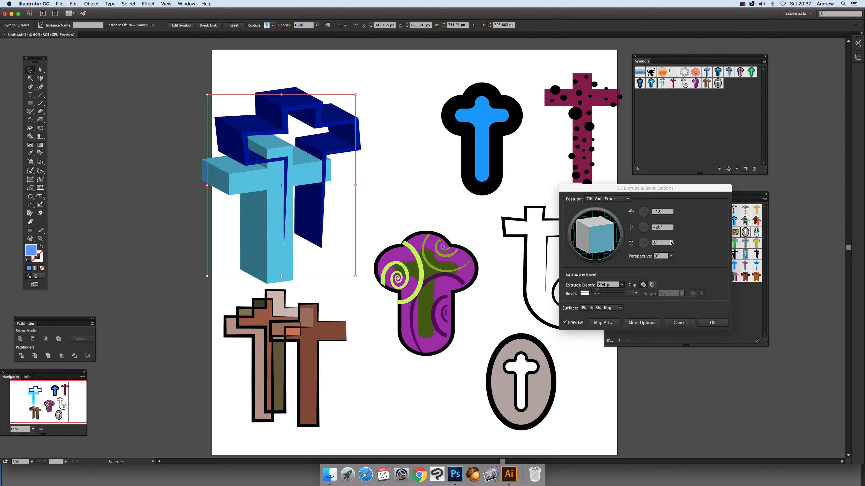
{"action": "left_click_drag", "start_coordinate": [600, 238], "coordinate": [591, 226]}
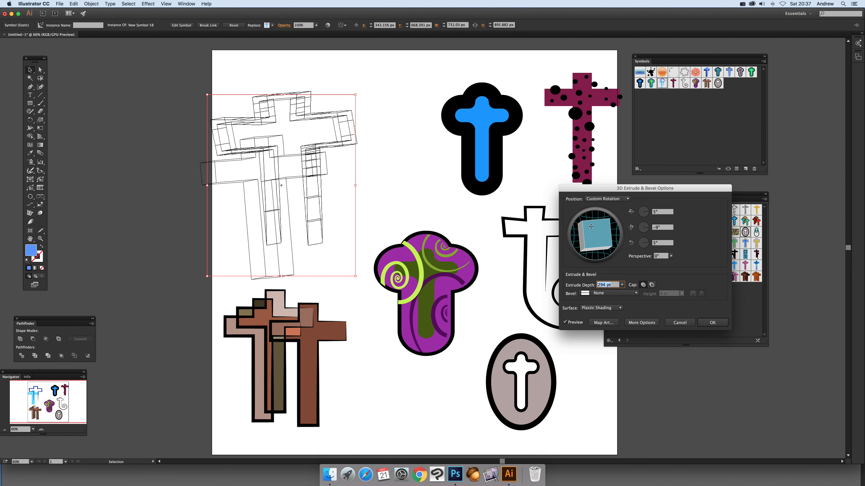
{"action": "left_click", "coordinate": [691, 324]}
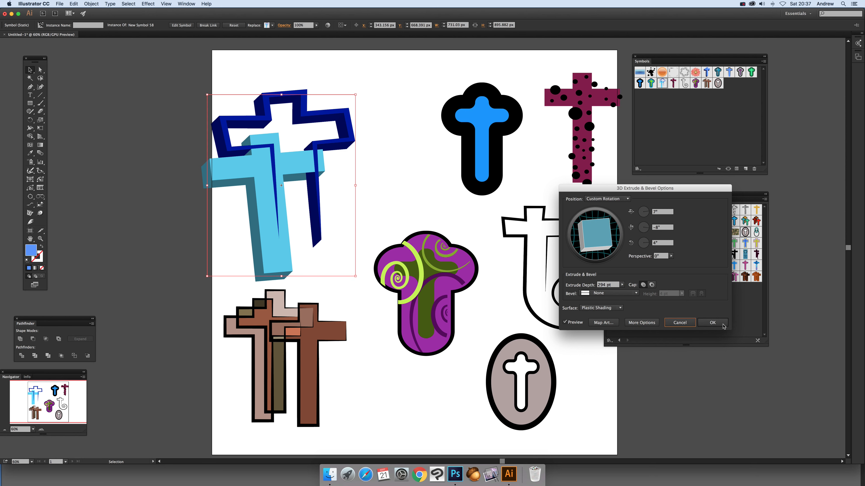
{"action": "left_click", "coordinate": [685, 324]}
Expand the object and fill of the blue double-cross symbol into editable paths.
{"action": "left_click", "coordinate": [287, 87]}
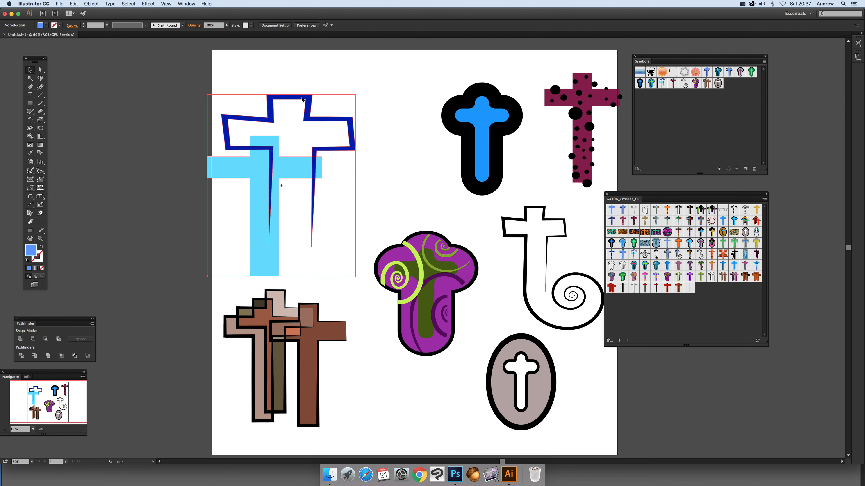
{"action": "left_click", "coordinate": [302, 99]}
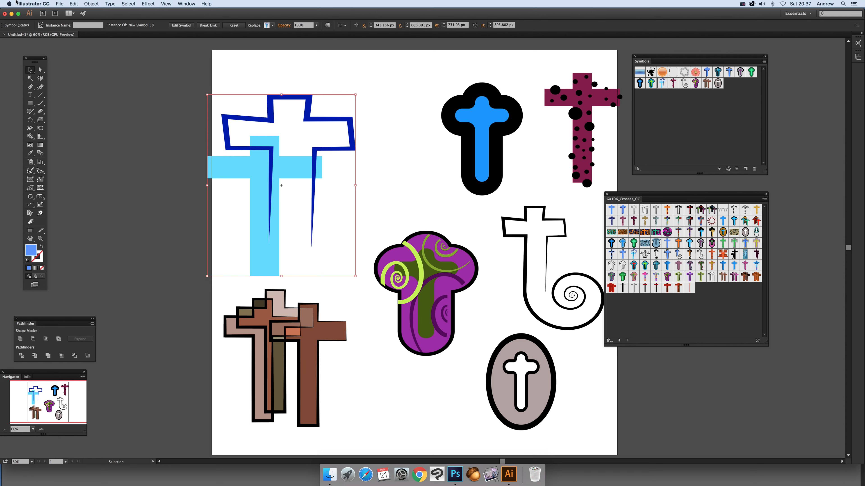
{"action": "left_click", "coordinate": [91, 4]}
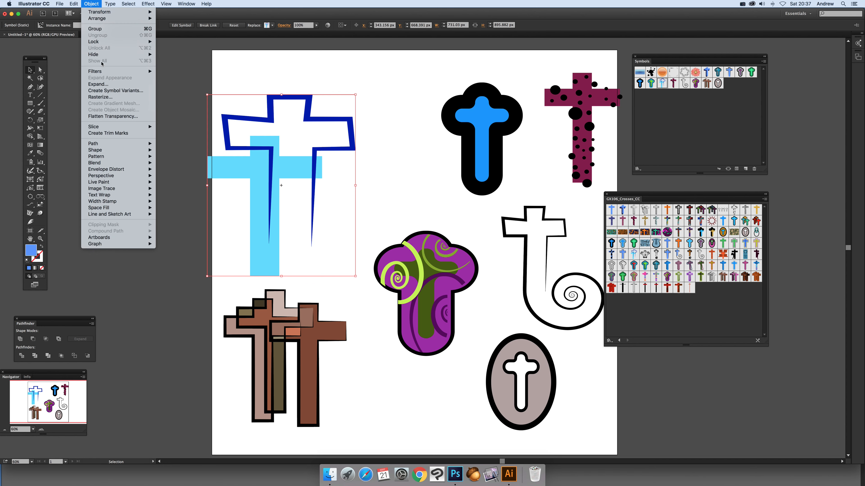
{"action": "left_click", "coordinate": [103, 85]}
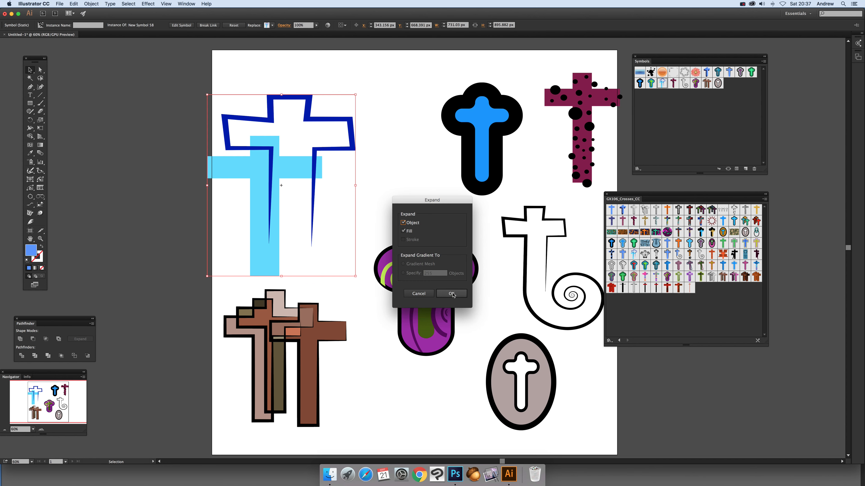
{"action": "left_click", "coordinate": [451, 293]}
{"action": "left_click", "coordinate": [92, 4]}
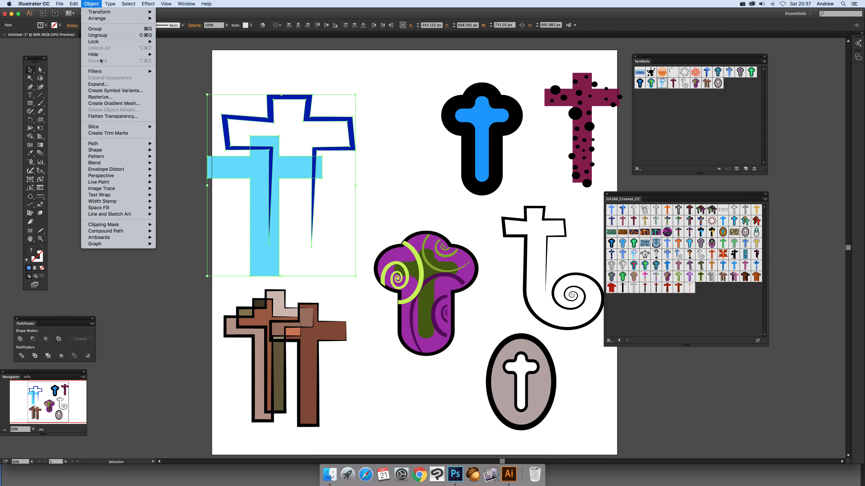
{"action": "left_click", "coordinate": [103, 85]}
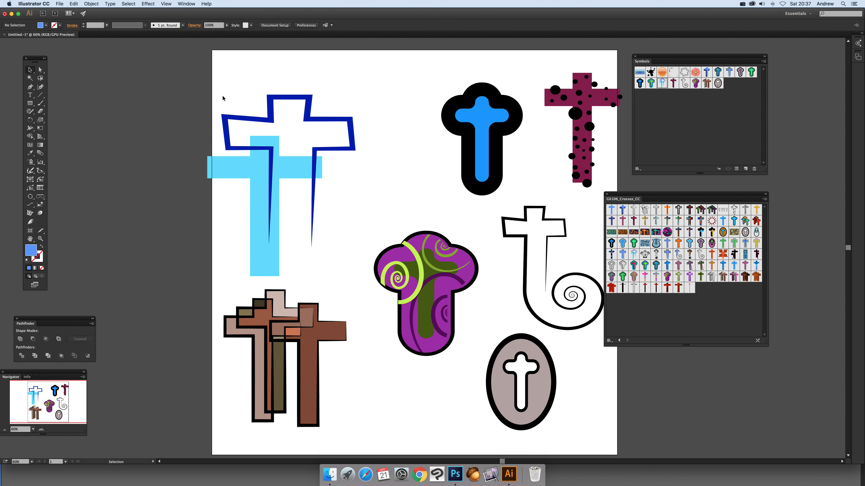
Unite the expanded double-cross paths into a single shape with Pathfinder.
{"action": "left_click", "coordinate": [20, 339]}
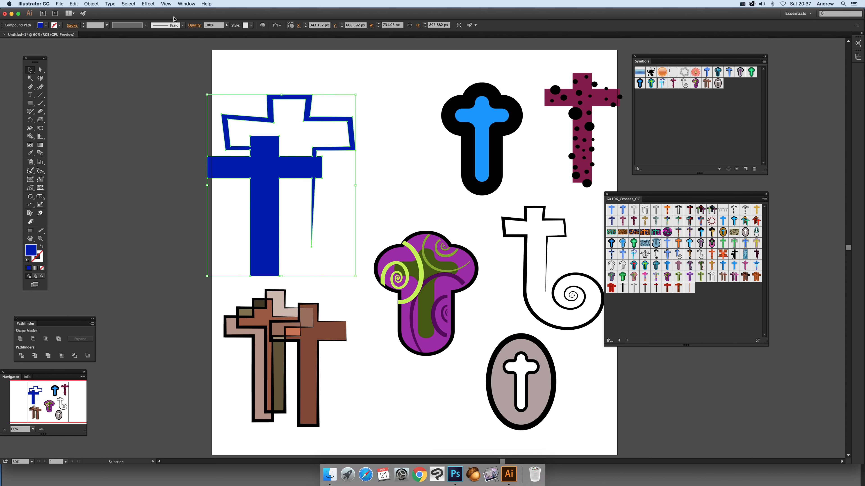
{"action": "left_click", "coordinate": [187, 4]}
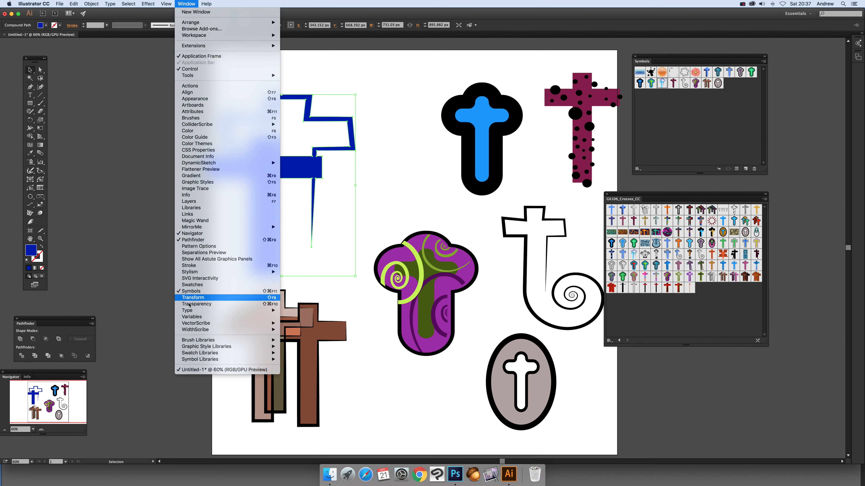
{"action": "left_click", "coordinate": [67, 152]}
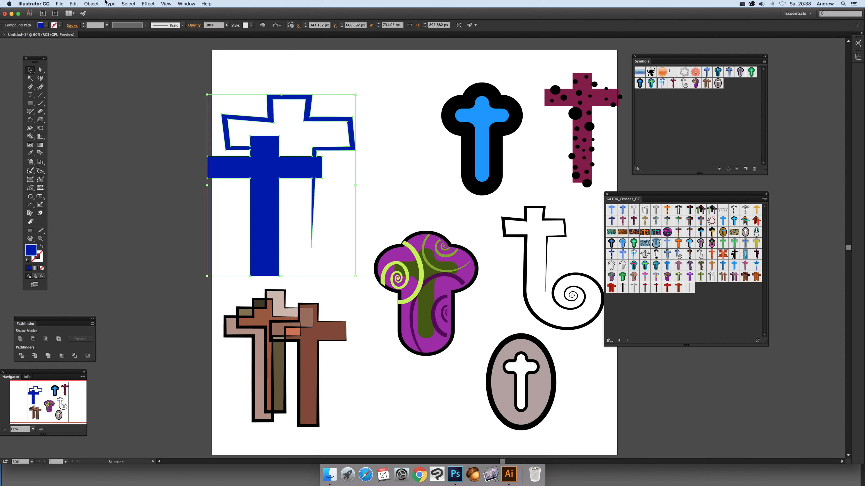
Try a 3D Extrude & Bevel with 496 pt depth on the united blue cross shape, using the Off-Axis Front position.
{"action": "left_click", "coordinate": [146, 4]}
{"action": "mouse_move", "coordinate": [155, 46]}
{"action": "left_click", "coordinate": [261, 52]}
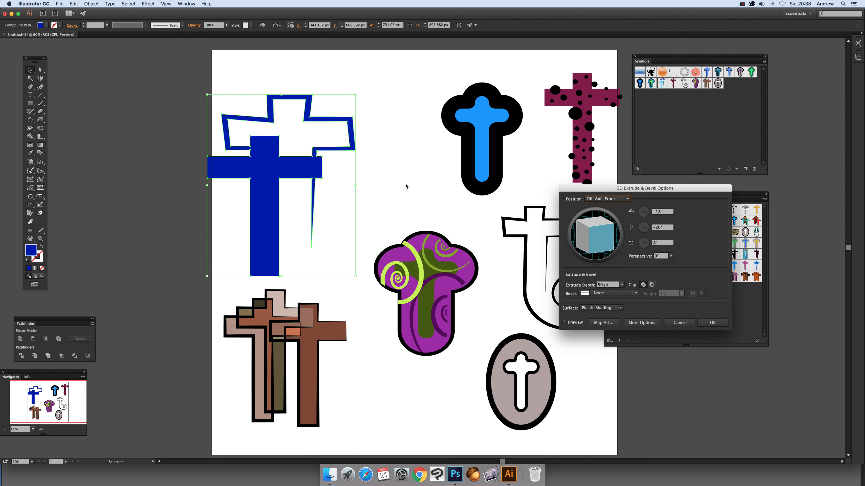
{"action": "left_click", "coordinate": [565, 322]}
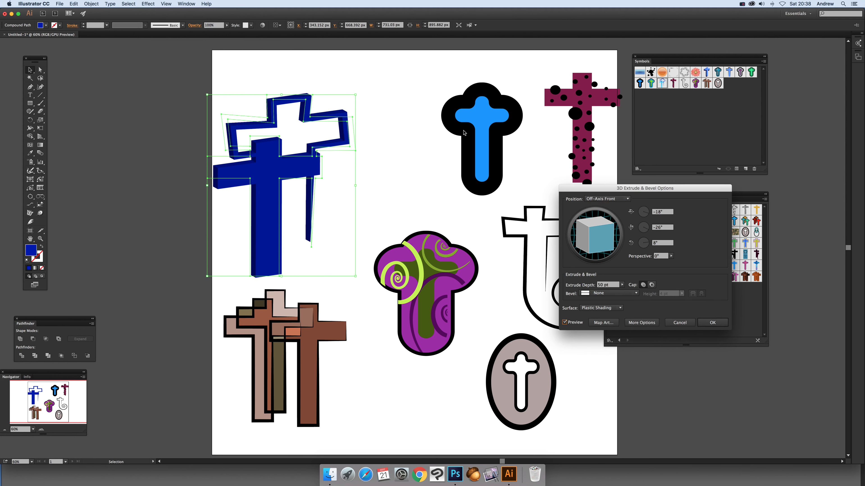
{"action": "left_click", "coordinate": [622, 285]}
{"action": "left_click_drag", "start_coordinate": [598, 293], "coordinate": [600, 293]}
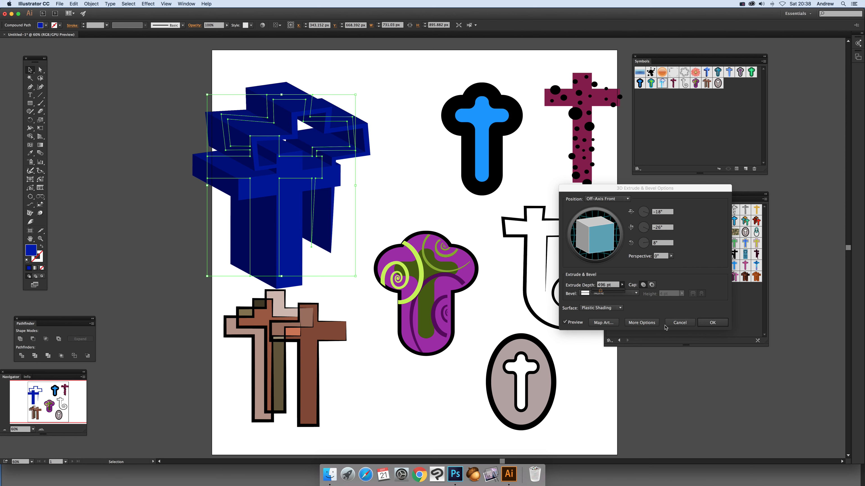
{"action": "left_click", "coordinate": [679, 322]}
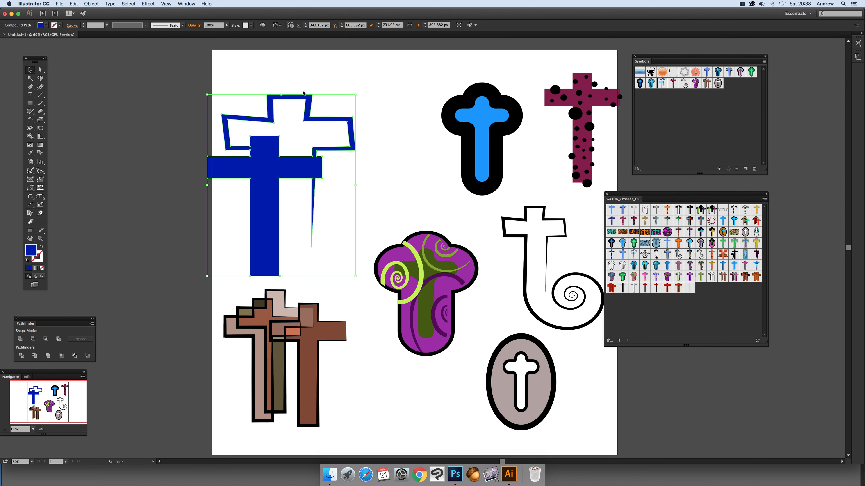
{"action": "left_click", "coordinate": [303, 93]}
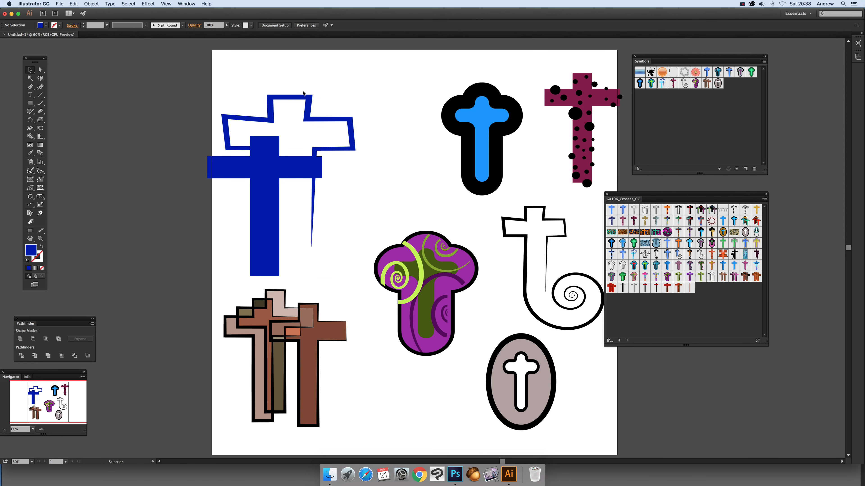
Expand the purple spiral-decorated cross symbol into editable objects and deselect it.
{"action": "left_click", "coordinate": [427, 267]}
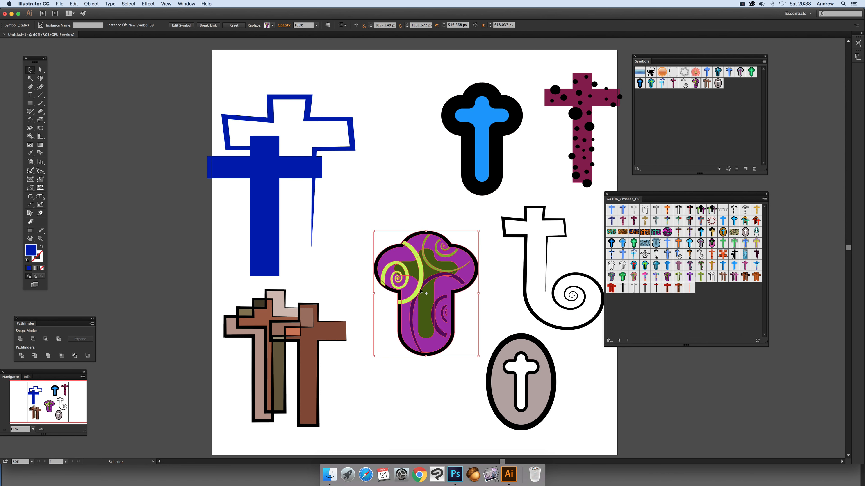
{"action": "left_click", "coordinate": [91, 4]}
{"action": "left_click", "coordinate": [99, 86]}
{"action": "left_click", "coordinate": [451, 294]}
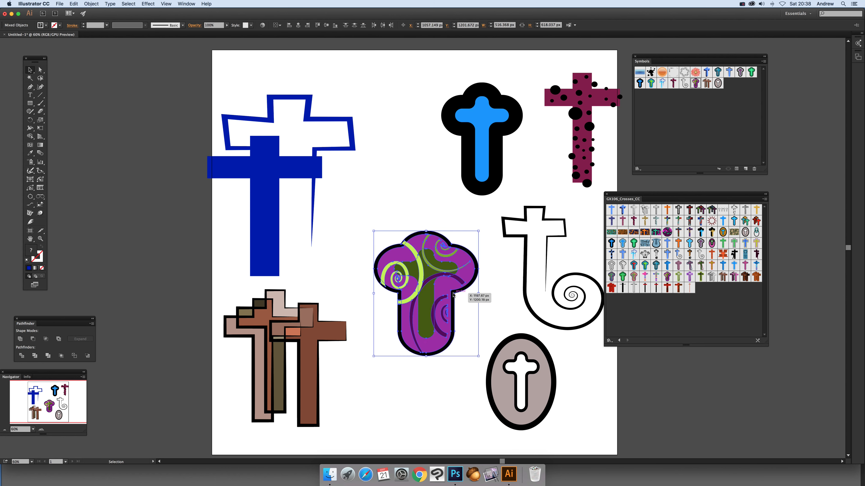
{"action": "left_click", "coordinate": [89, 3]}
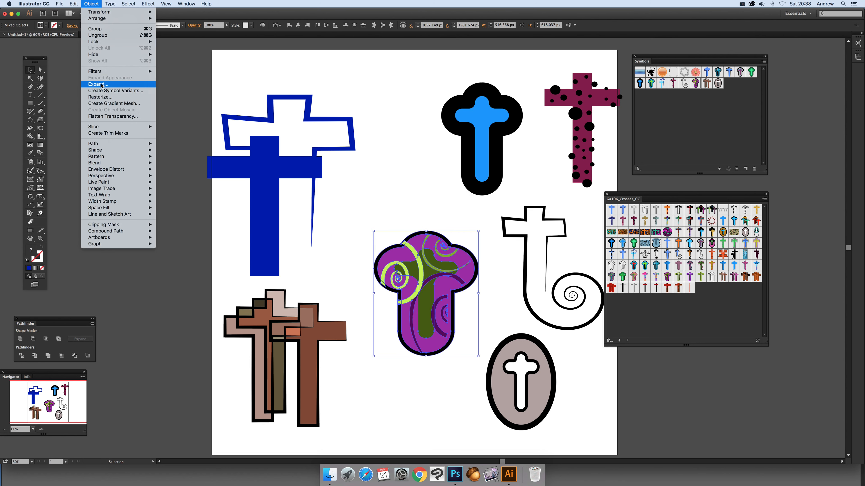
{"action": "left_click", "coordinate": [480, 303]}
{"action": "left_click", "coordinate": [385, 157]}
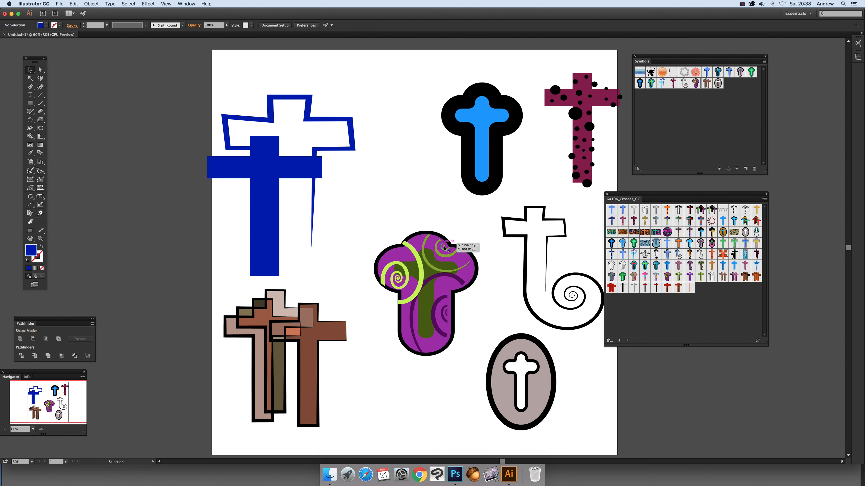
Try a 3D Extrude & Bevel on the dark green inner cross with 610 pt depth and a custom rotation of -13°, 12°, 21°.
{"action": "left_click", "coordinate": [440, 265]}
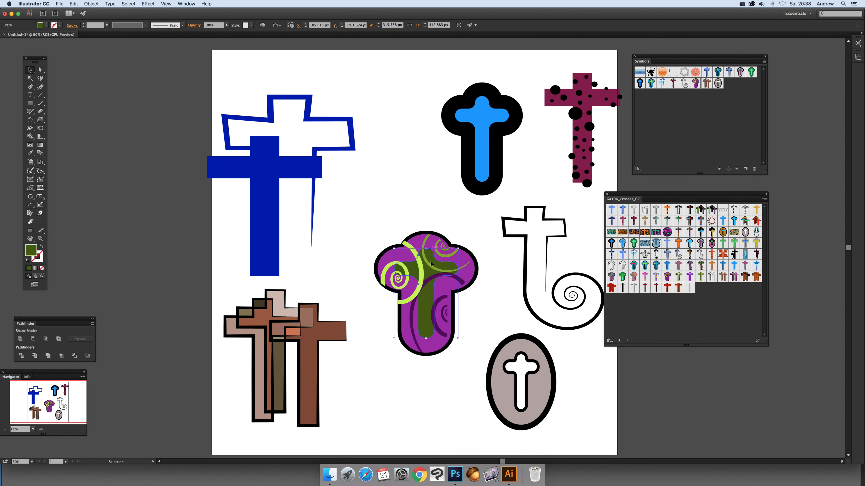
{"action": "left_click", "coordinate": [149, 4]}
{"action": "mouse_move", "coordinate": [211, 46]}
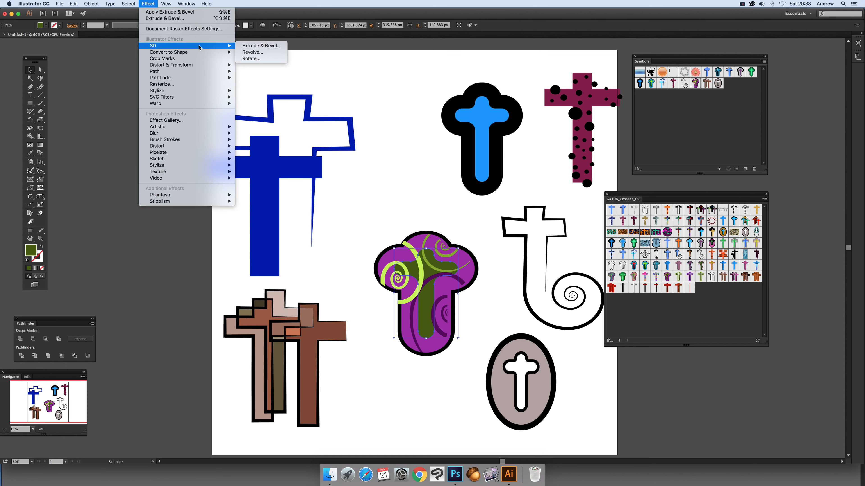
{"action": "left_click", "coordinate": [261, 47]}
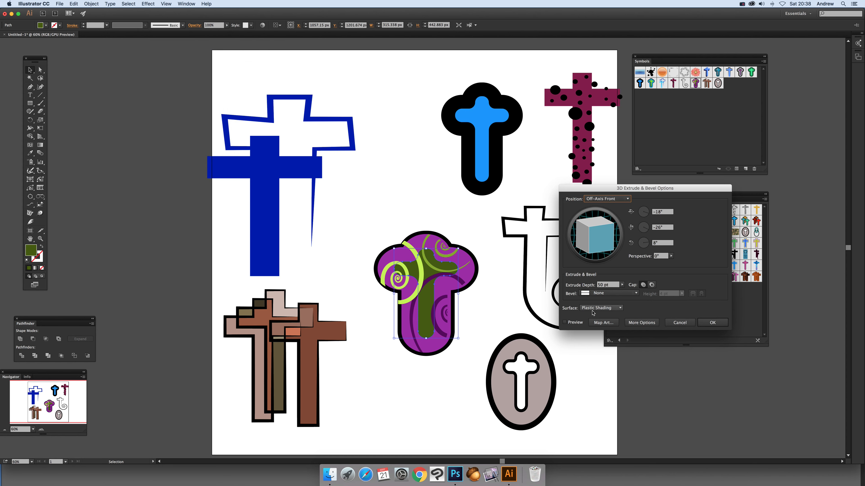
{"action": "left_click", "coordinate": [565, 323]}
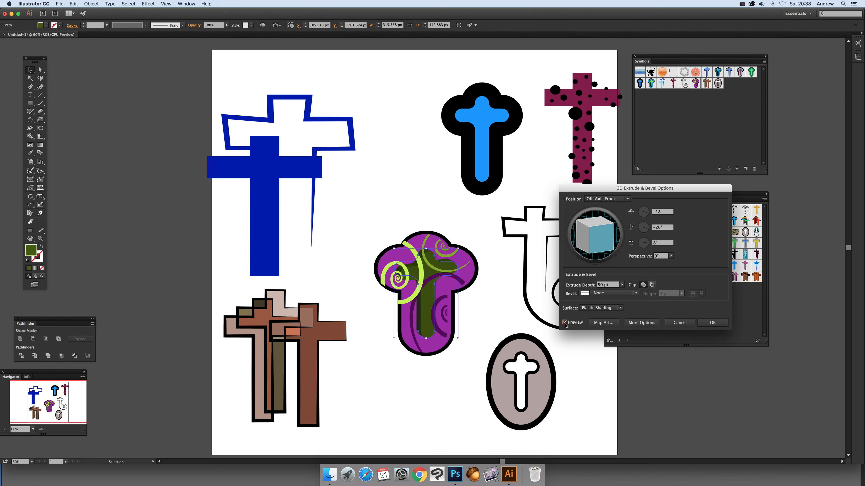
{"action": "mouse_move", "coordinate": [595, 227]}
{"action": "left_mouse_down"}
{"action": "mouse_move", "coordinate": [604, 227]}
{"action": "mouse_move", "coordinate": [598, 235]}
{"action": "left_mouse_up"}
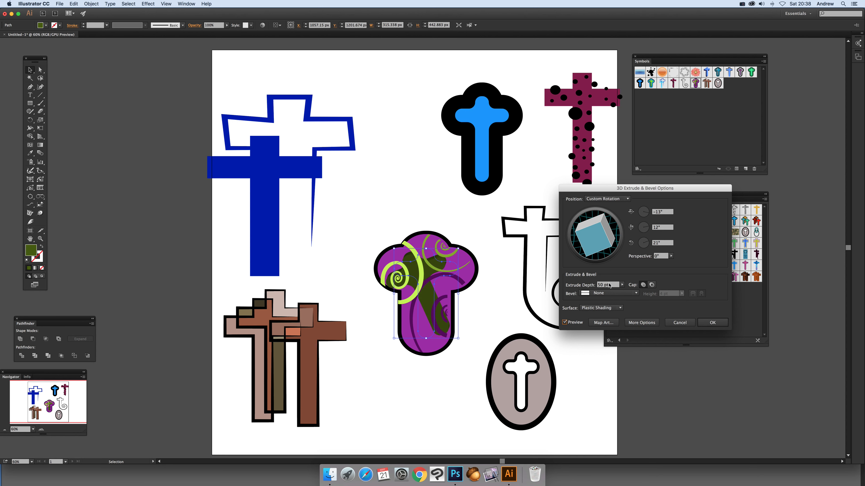
{"action": "left_click", "coordinate": [622, 285]}
{"action": "left_click_drag", "start_coordinate": [601, 292], "coordinate": [602, 292]}
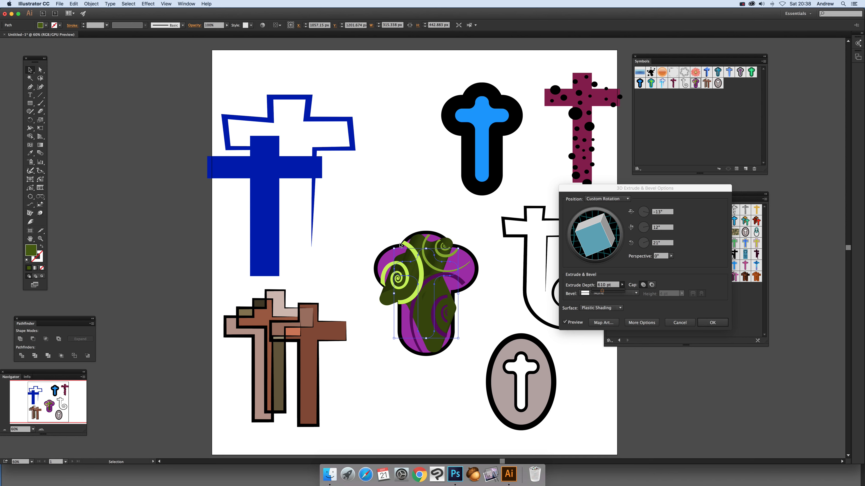
{"action": "left_click", "coordinate": [676, 322]}
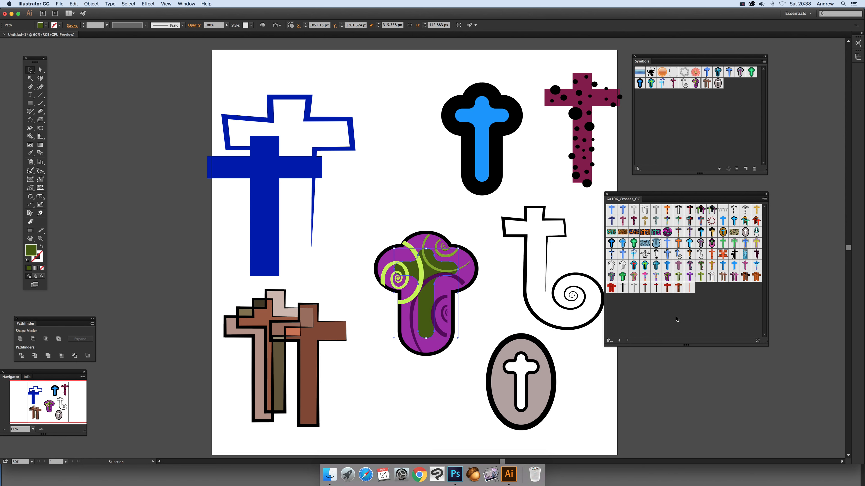
Deselect the green cross and copy the oval white-cross symbol to the clipboard.
{"action": "left_click", "coordinate": [390, 130]}
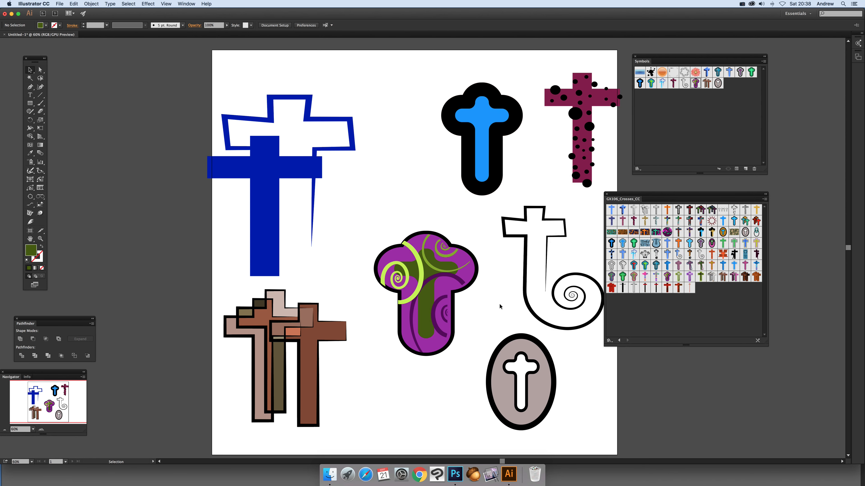
{"action": "left_click", "coordinate": [537, 343]}
{"action": "key", "text": "a"}
{"action": "key", "text": "v"}
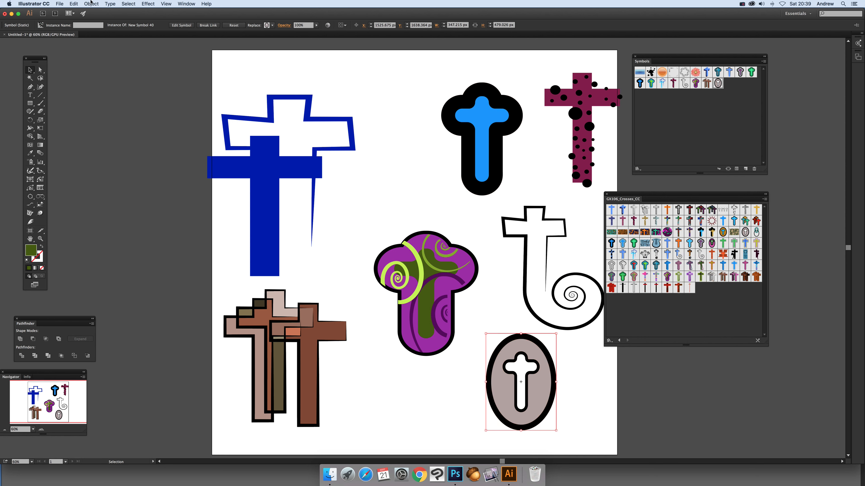
{"action": "left_click", "coordinate": [75, 4]}
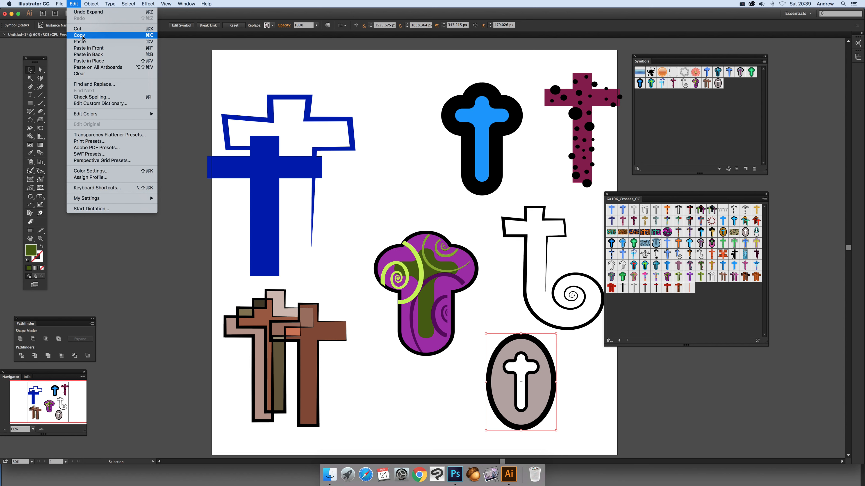
{"action": "left_click", "coordinate": [401, 50]}
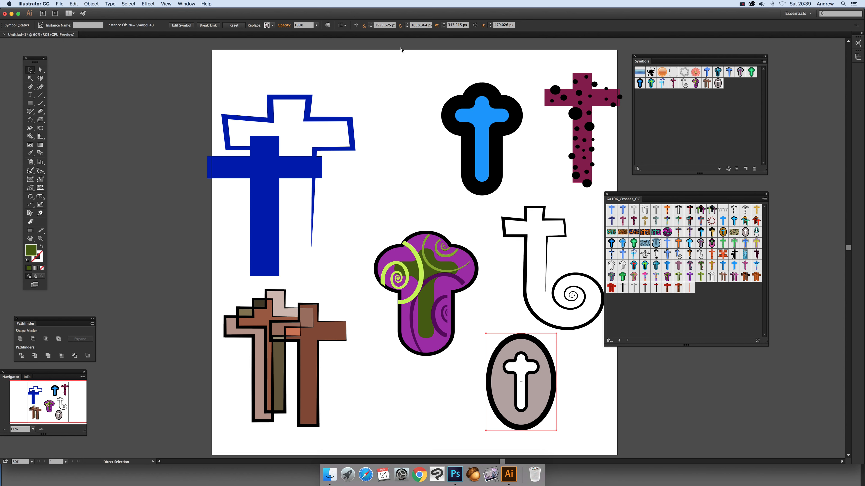
Switch to Photoshop, paste the oval cross as a Smart Object and enlarge it to about 1208 by 1444 px.
{"action": "key", "text": "super+Tab"}
{"action": "key", "text": "super+Tab"}
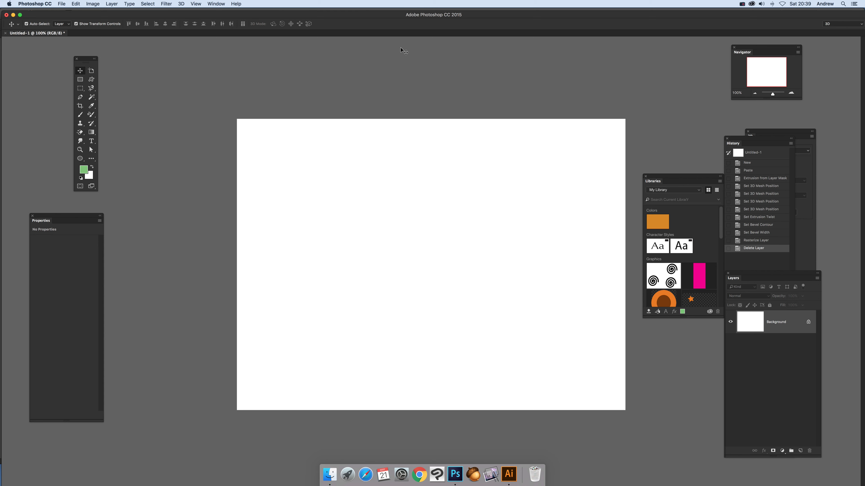
{"action": "key", "text": "super+v"}
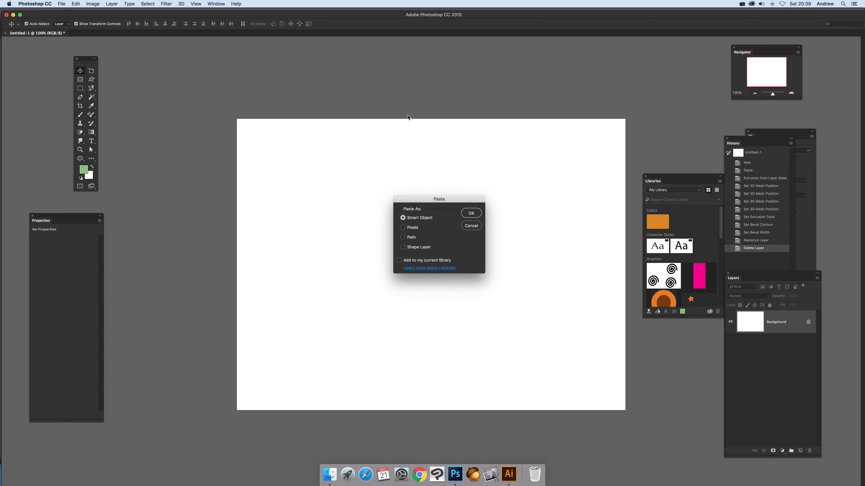
{"action": "left_click", "coordinate": [472, 213]}
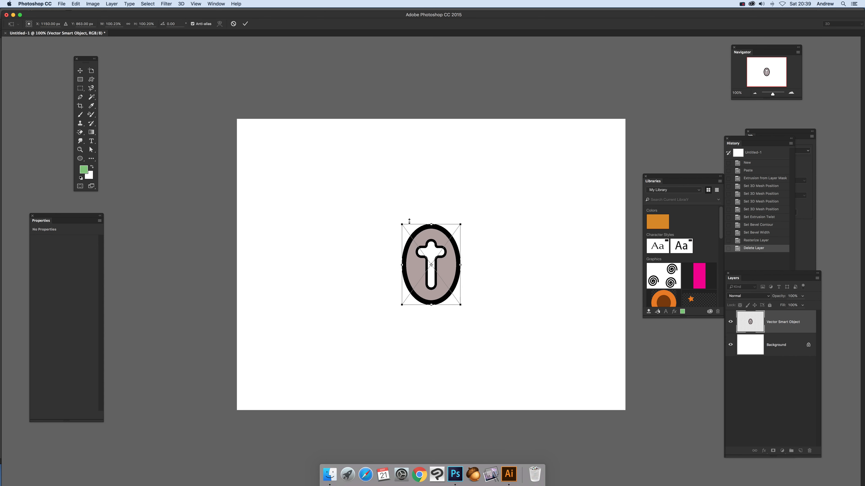
{"action": "left_click_drag", "start_coordinate": [402, 224], "coordinate": [322, 139]}
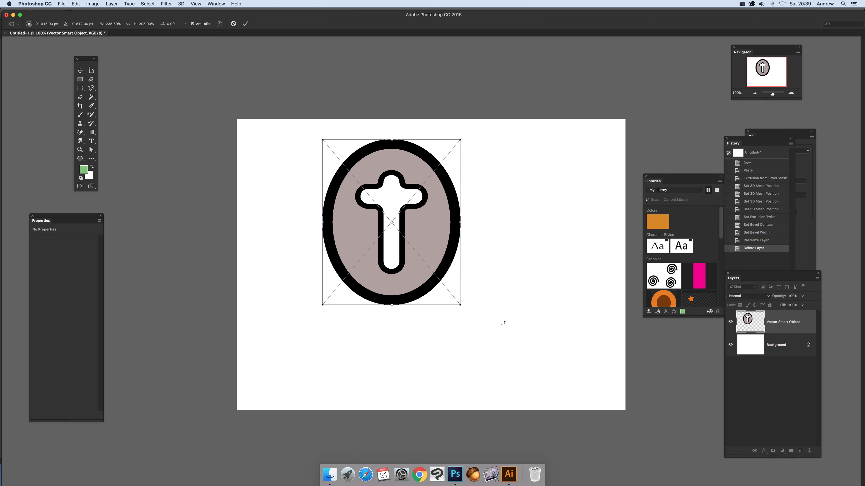
{"action": "left_click_drag", "start_coordinate": [460, 304], "coordinate": [526, 383]}
{"action": "key", "text": "Return"}
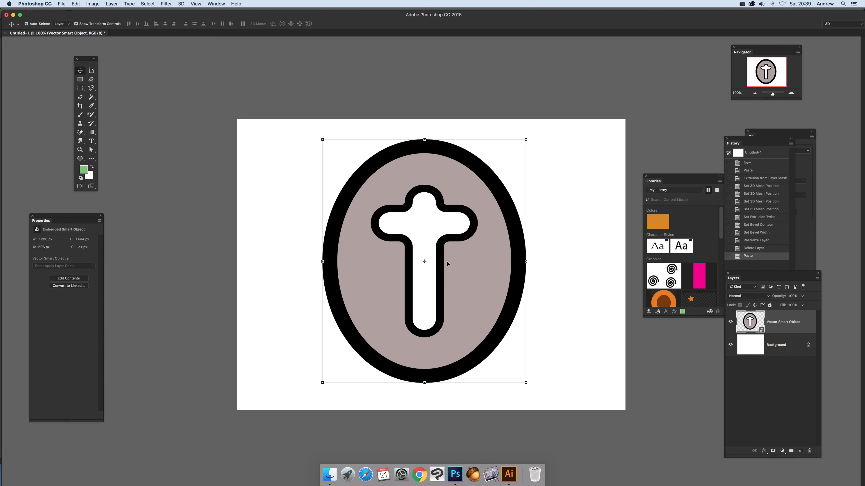
Create a 3D extrusion from the oval cross layer and rotate the object to reveal its depth.
{"action": "left_click", "coordinate": [182, 3]}
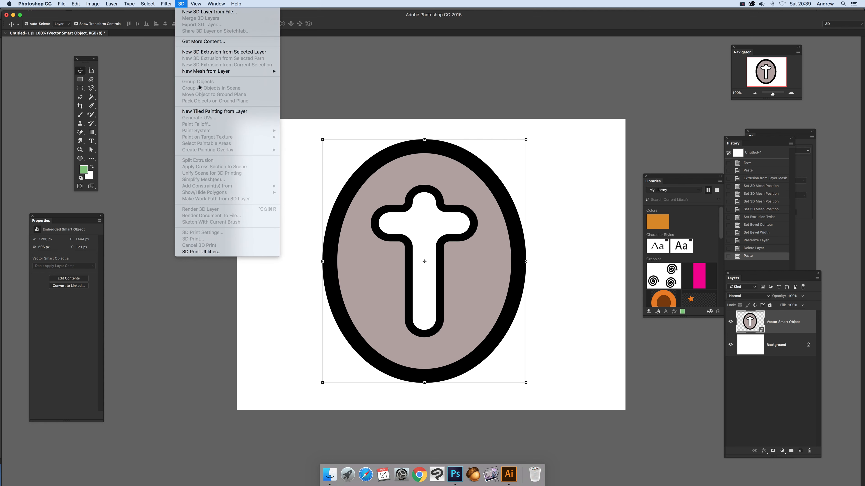
{"action": "mouse_move", "coordinate": [225, 71]}
{"action": "mouse_move", "coordinate": [301, 84]}
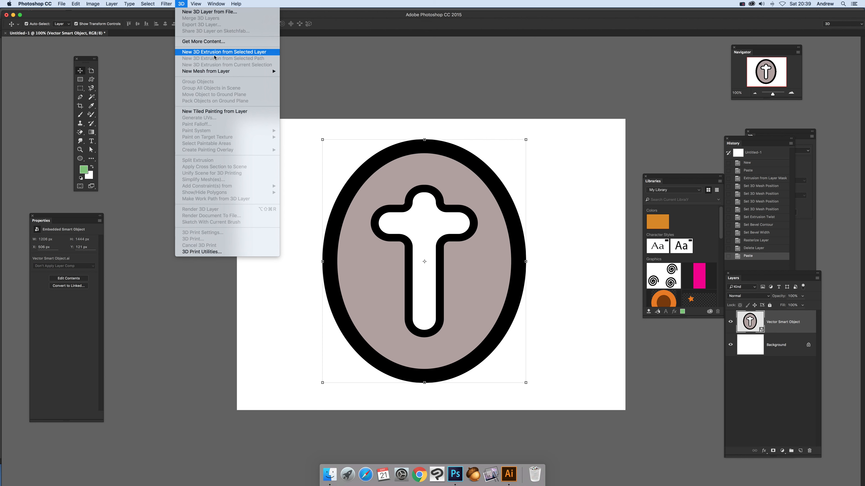
{"action": "left_click", "coordinate": [196, 53]}
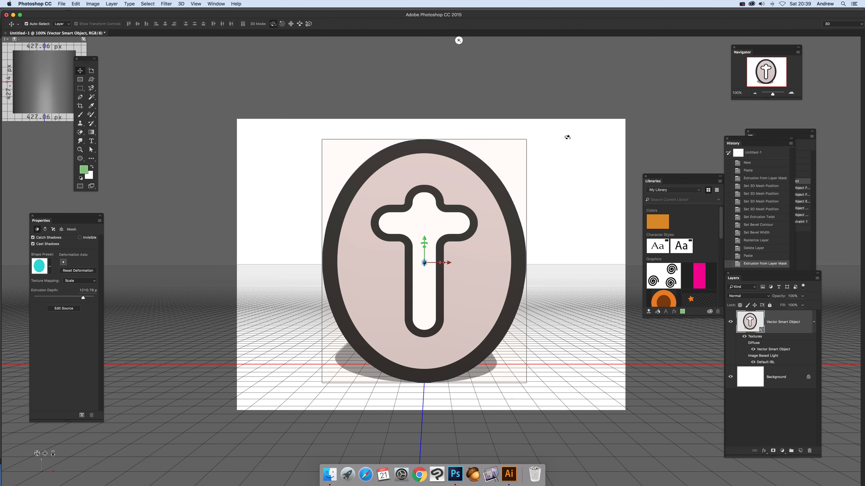
{"action": "left_click_drag", "start_coordinate": [550, 136], "coordinate": [513, 180]}
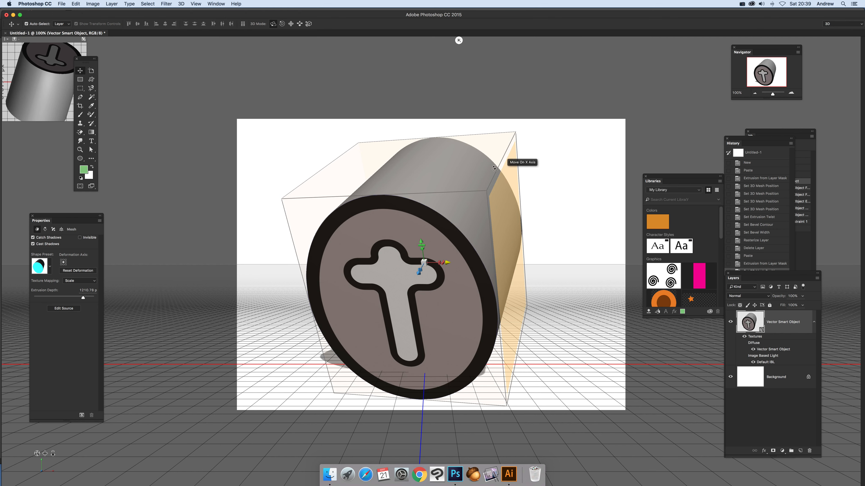
Twist the extruded oval cross slightly along its depth and display its front Cap settings.
{"action": "left_click", "coordinate": [46, 230]}
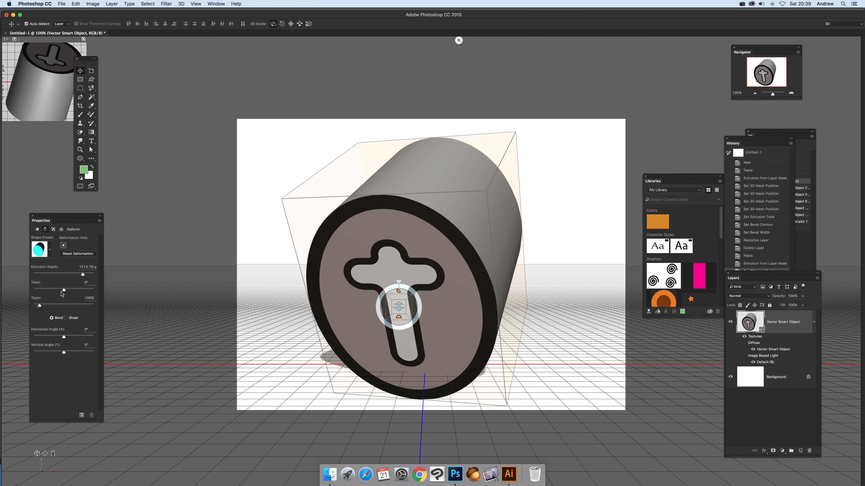
{"action": "left_click_drag", "start_coordinate": [64, 290], "coordinate": [66, 290]}
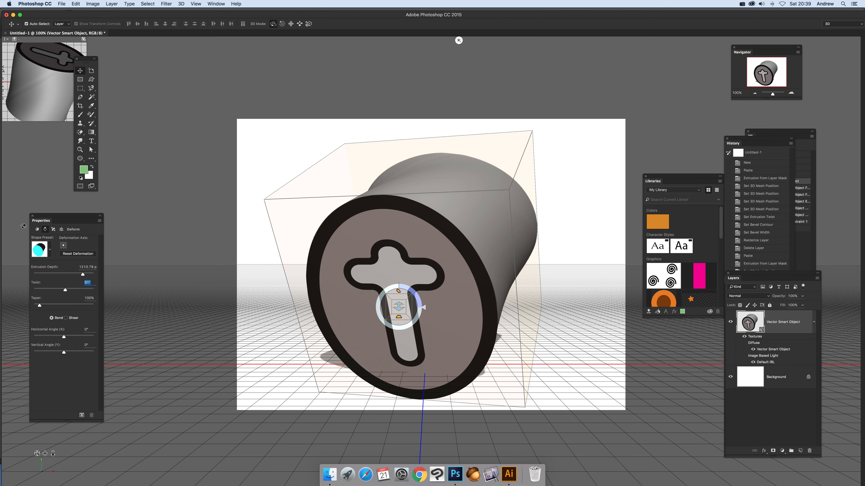
{"action": "left_click", "coordinate": [53, 229]}
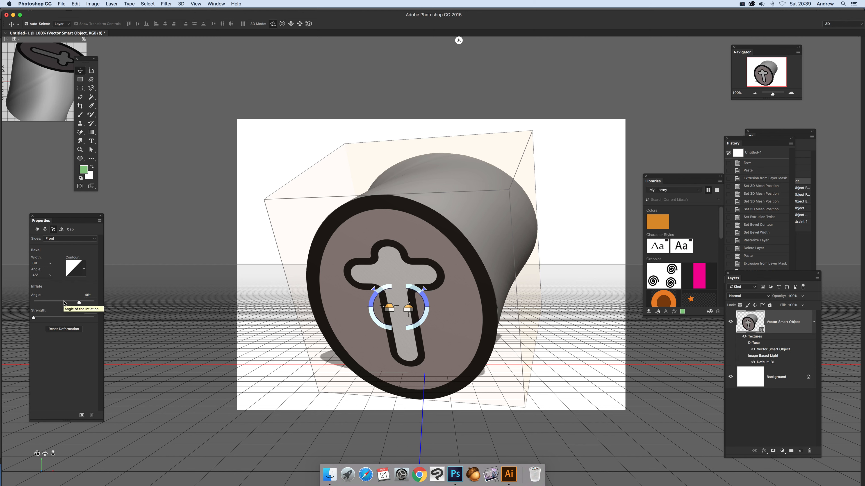
{"action": "left_click", "coordinate": [163, 4]}
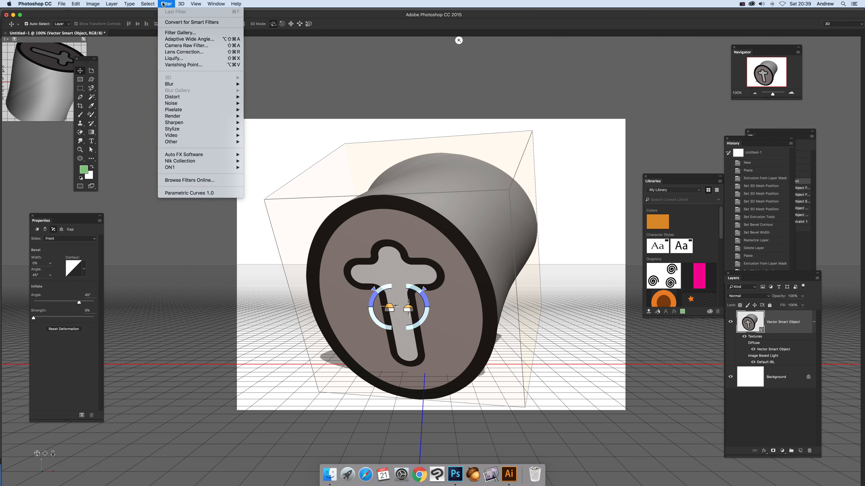
{"action": "mouse_move", "coordinate": [181, 3]}
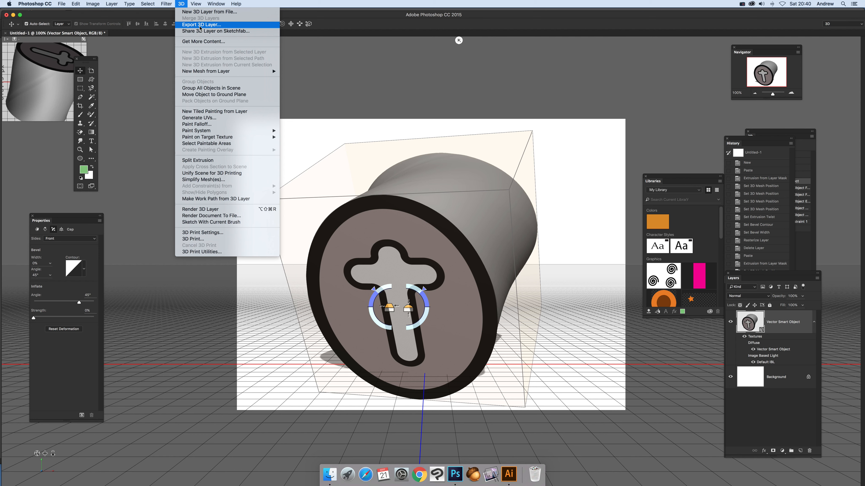
{"action": "left_click", "coordinate": [590, 214]}
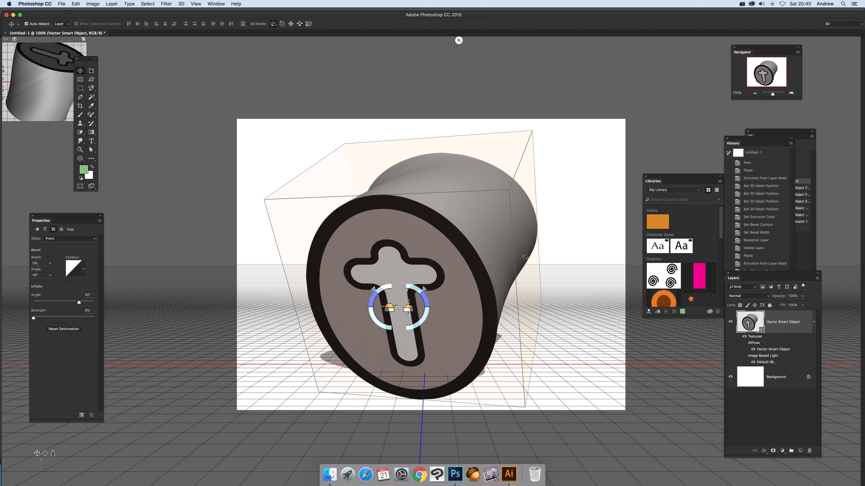